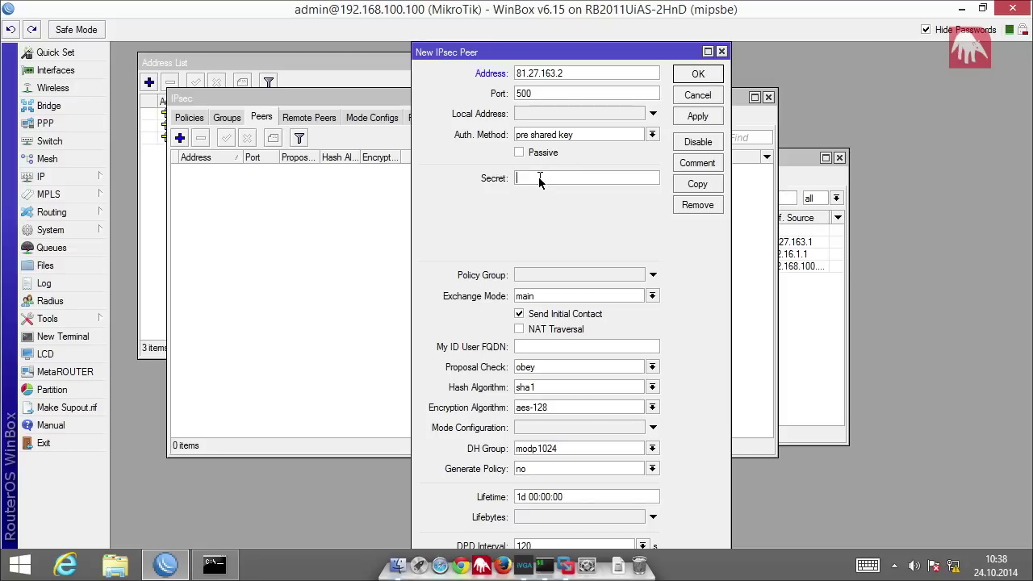
Enter the pre-shared secret for the 81.27.163.2 peer, unhide passwords, set its encryption algorithm to aes-256 and save the peer.
{"action": "type", "text": "***"}
{"action": "left_click", "coordinate": [925, 29]}
{"action": "left_click", "coordinate": [653, 408]}
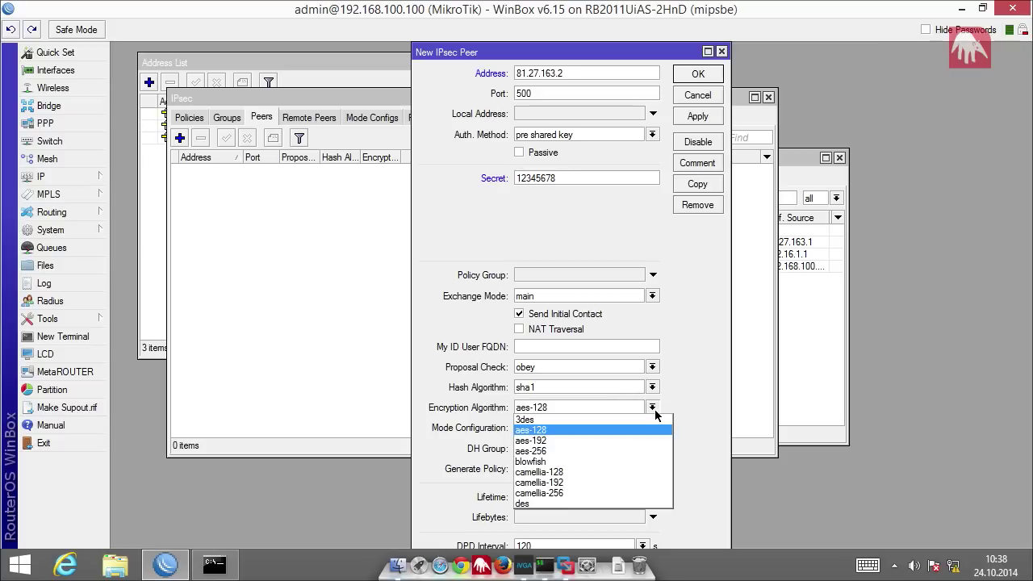
{"action": "left_click", "coordinate": [587, 452]}
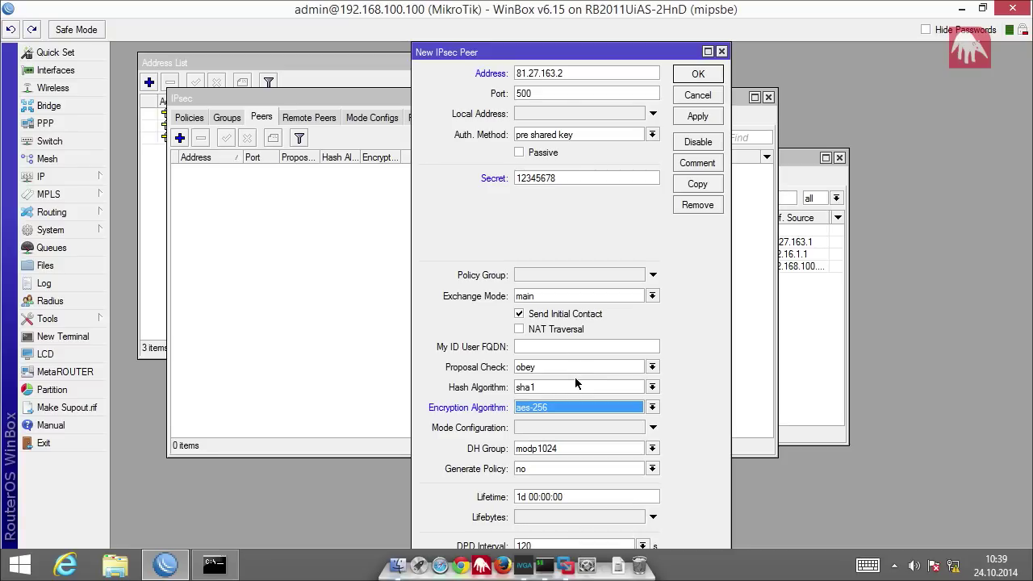
{"action": "left_click", "coordinate": [699, 75]}
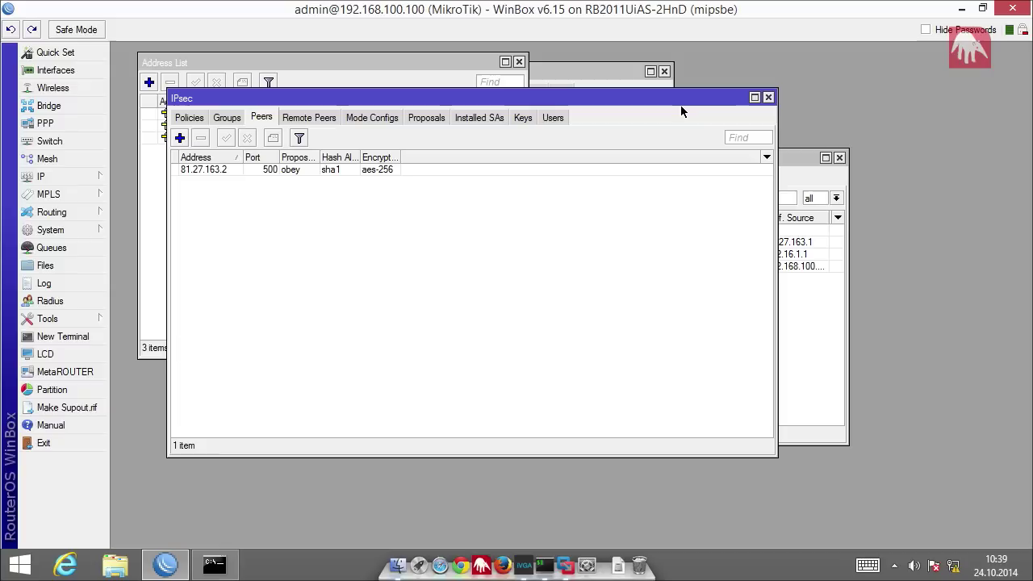
{"action": "left_click", "coordinate": [269, 171]}
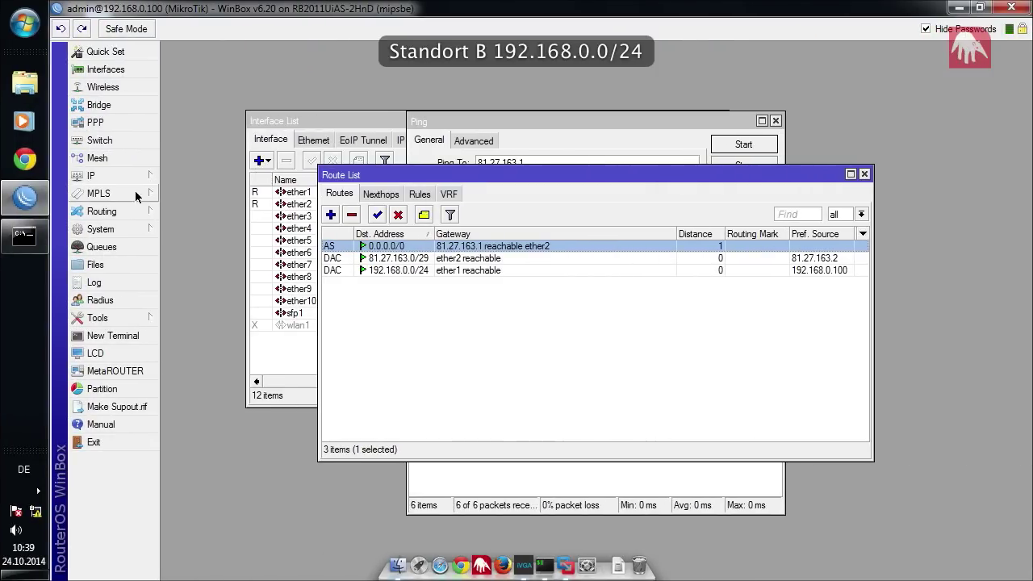
Switch to the 192.168.0.100 router and start a new IPsec peer with address 81.27.163.1.
{"action": "left_click", "coordinate": [117, 177]}
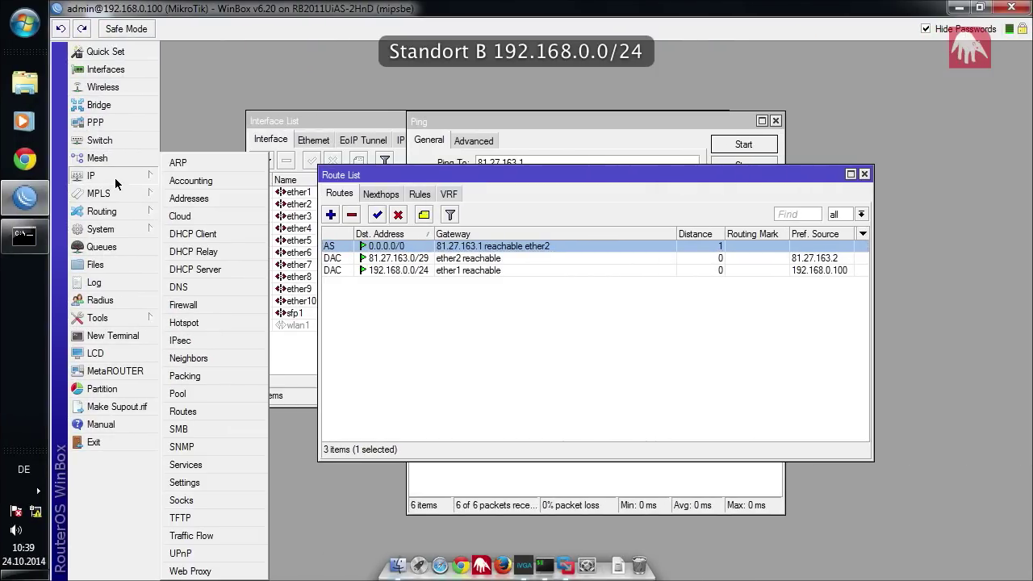
{"action": "left_click", "coordinate": [181, 341]}
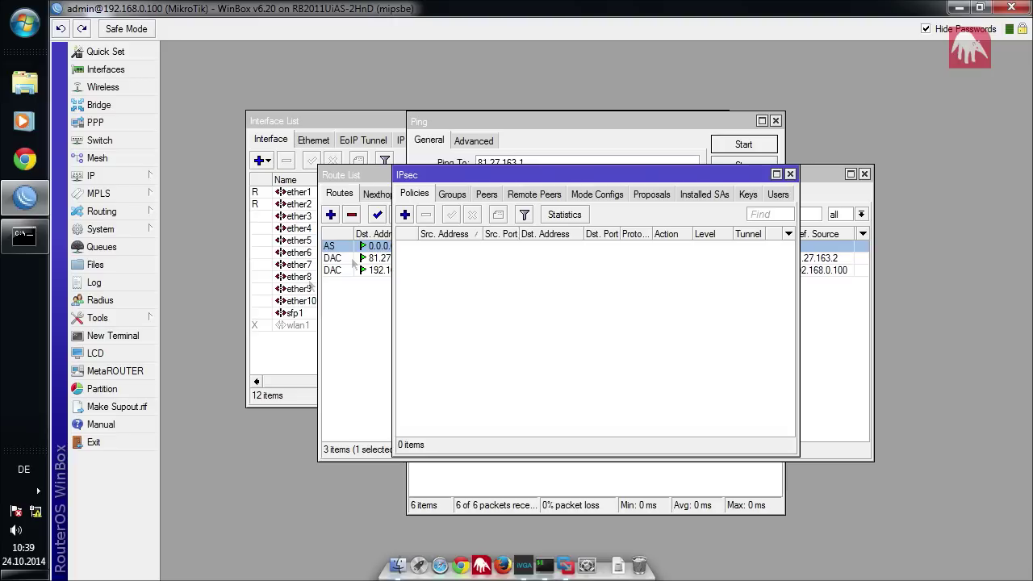
{"action": "left_click", "coordinate": [497, 200]}
{"action": "left_click", "coordinate": [410, 217]}
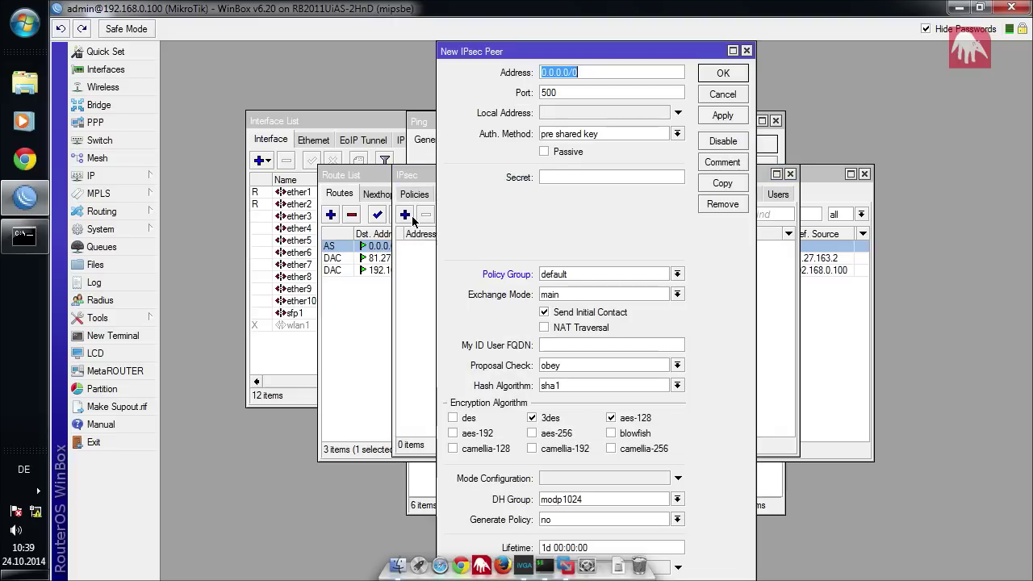
{"action": "type", "text": "81"}
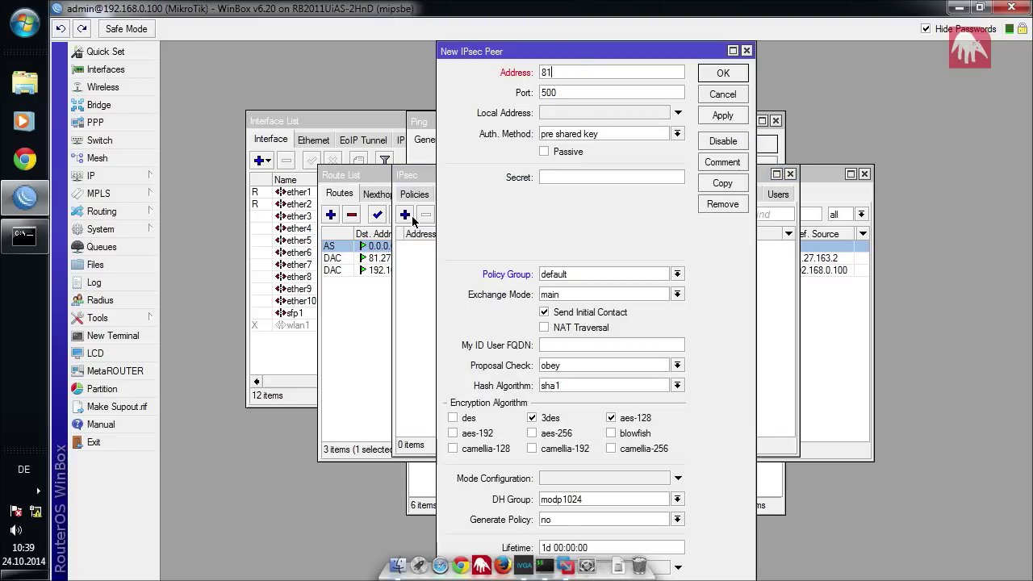
{"action": "type", "text": ".27.163.1"}
Enter the pre-shared secret for the 81.27.163.1 peer and unhide passwords.
{"action": "left_click", "coordinate": [576, 176]}
{"action": "type", "text": "********"}
{"action": "left_click", "coordinate": [926, 29]}
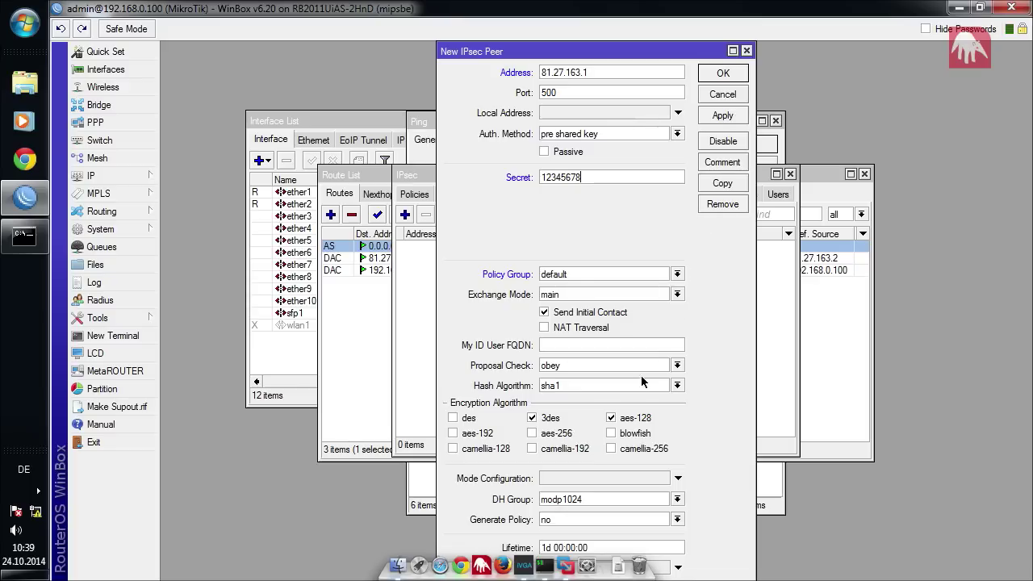
Replace the aes-128 and 3des encryption algorithms with aes-256 and save the new peer.
{"action": "left_click", "coordinate": [611, 421]}
{"action": "left_click", "coordinate": [532, 417]}
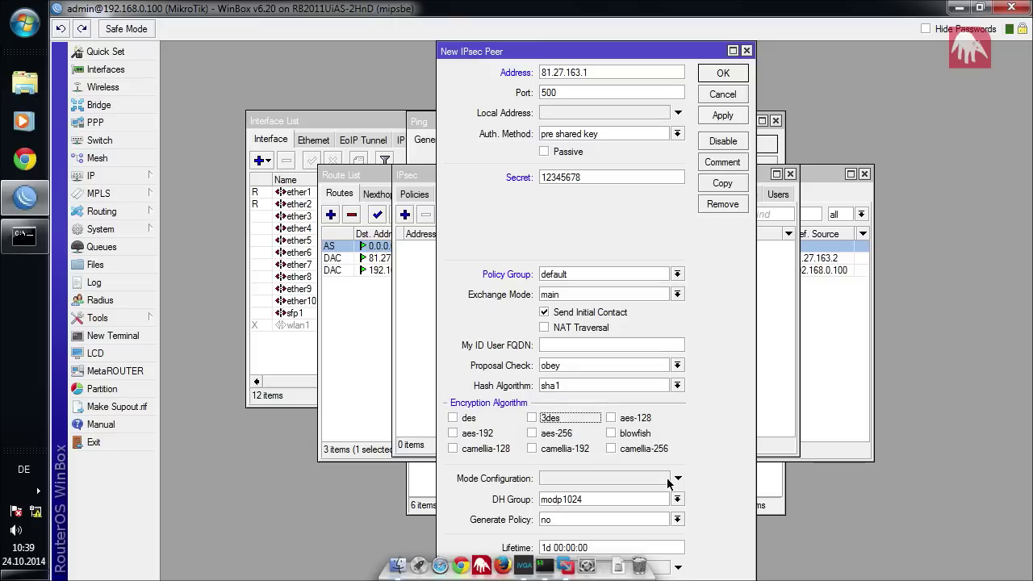
{"action": "left_click", "coordinate": [532, 433]}
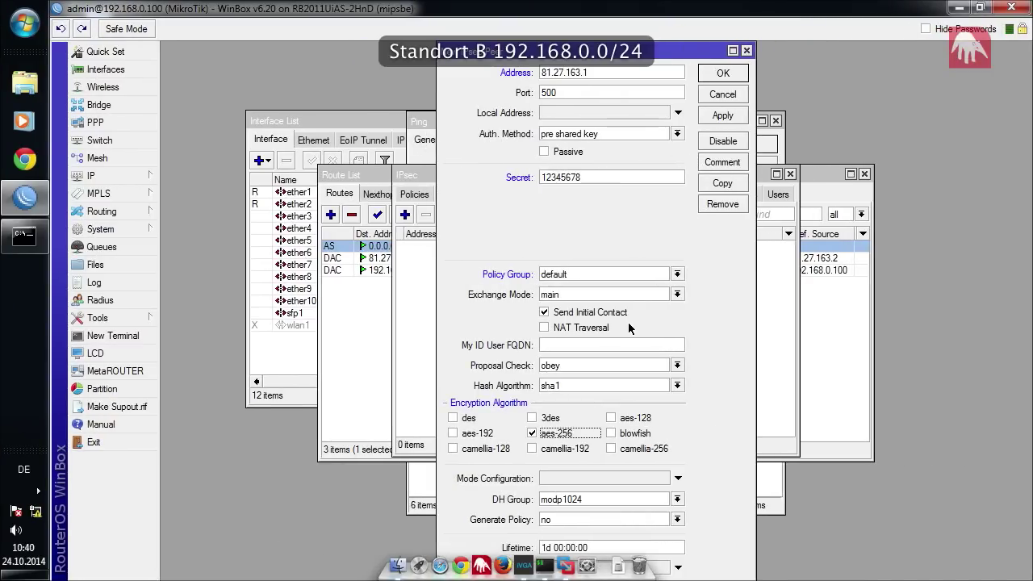
{"action": "left_click", "coordinate": [730, 79]}
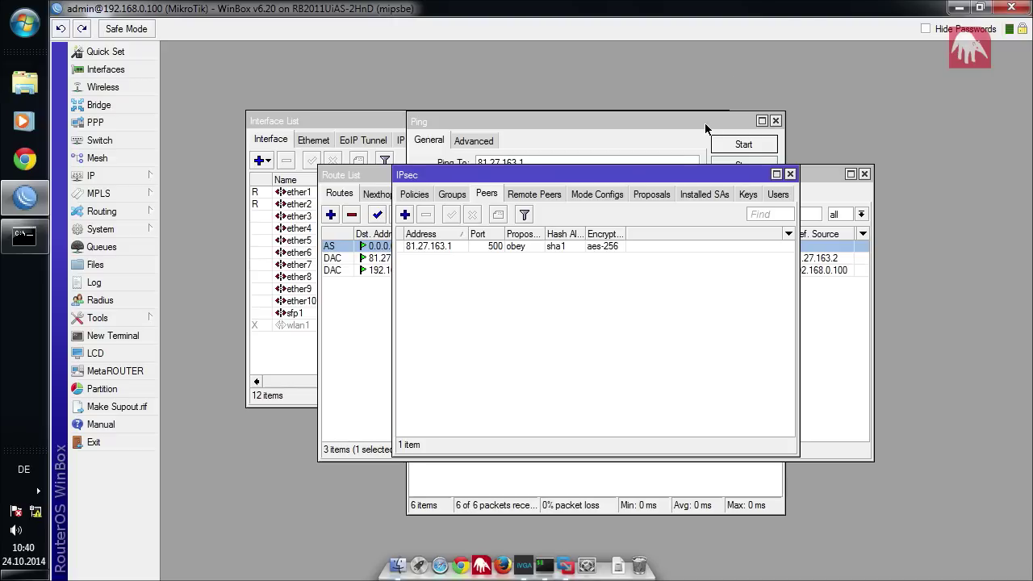
Inspect the connection details of remote peer 81.27.163.1, including its side and established time, and close them.
{"action": "left_click", "coordinate": [551, 198]}
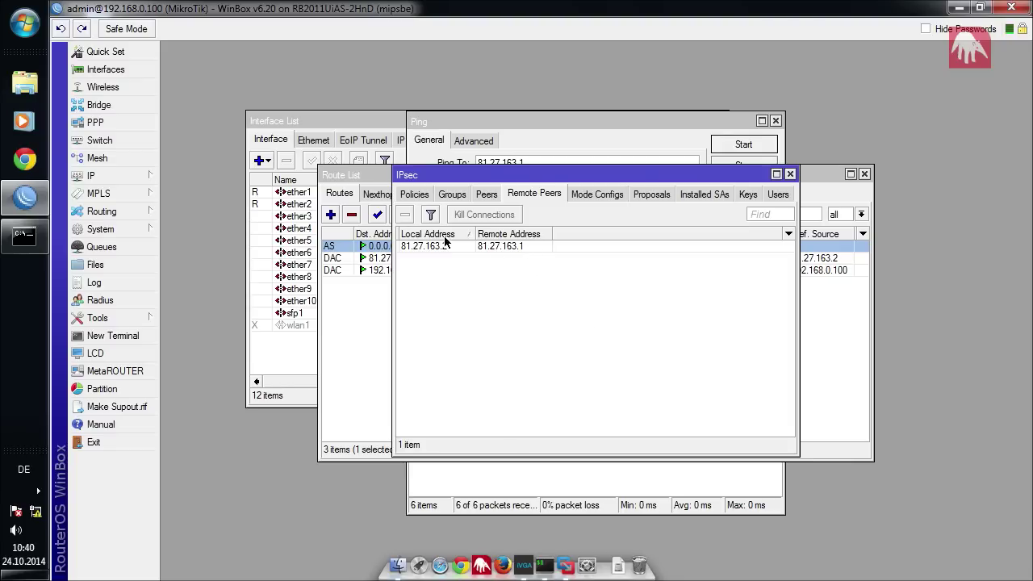
{"action": "left_click", "coordinate": [518, 252]}
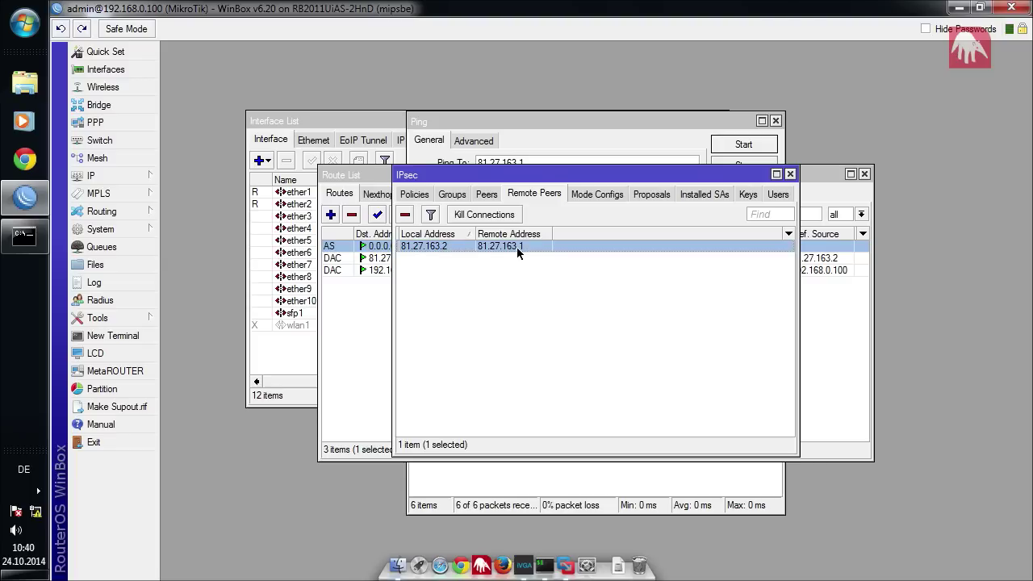
{"action": "double_click", "coordinate": [518, 253]}
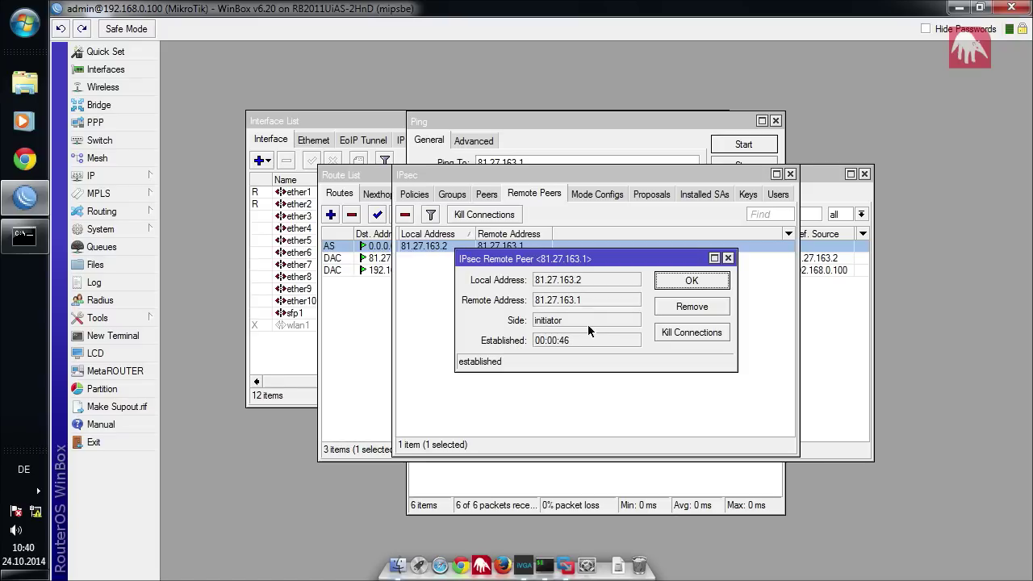
{"action": "left_click", "coordinate": [682, 281]}
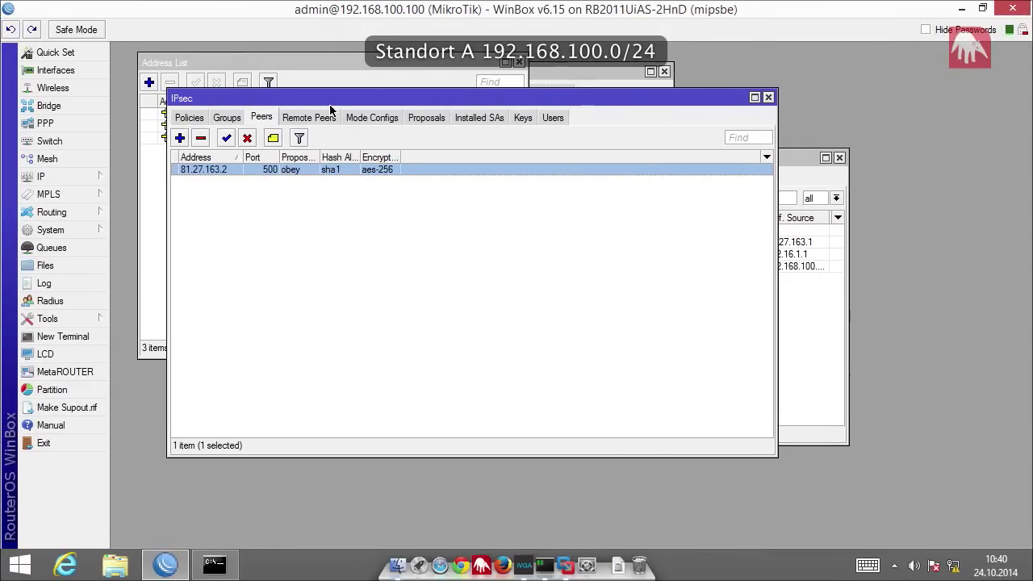
Switch to the 192.168.100.100 router, inspect the connection details of remote peer 81.27.163.2 and close them.
{"action": "left_click", "coordinate": [327, 119]}
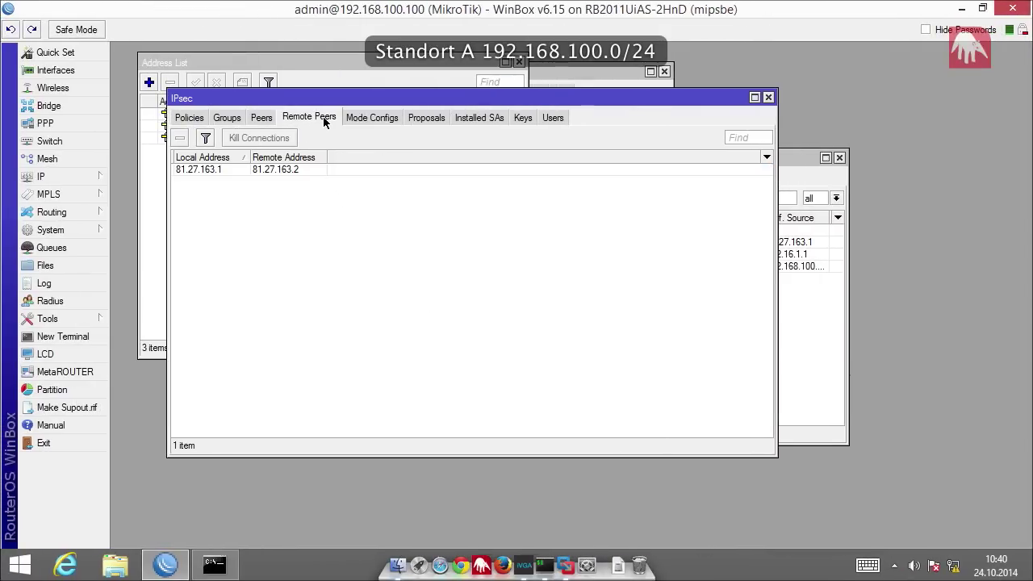
{"action": "double_click", "coordinate": [283, 170]}
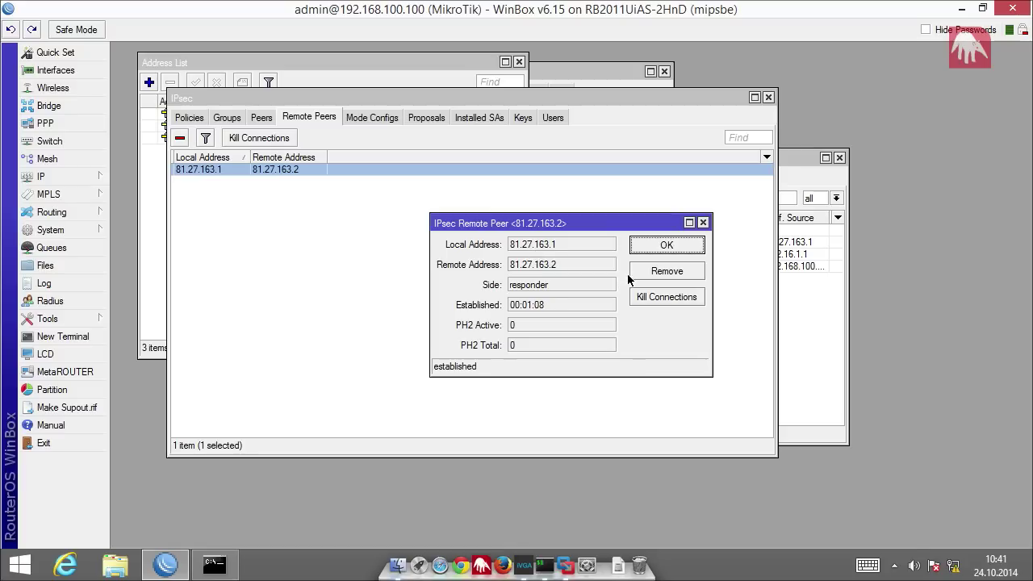
{"action": "left_click", "coordinate": [691, 246]}
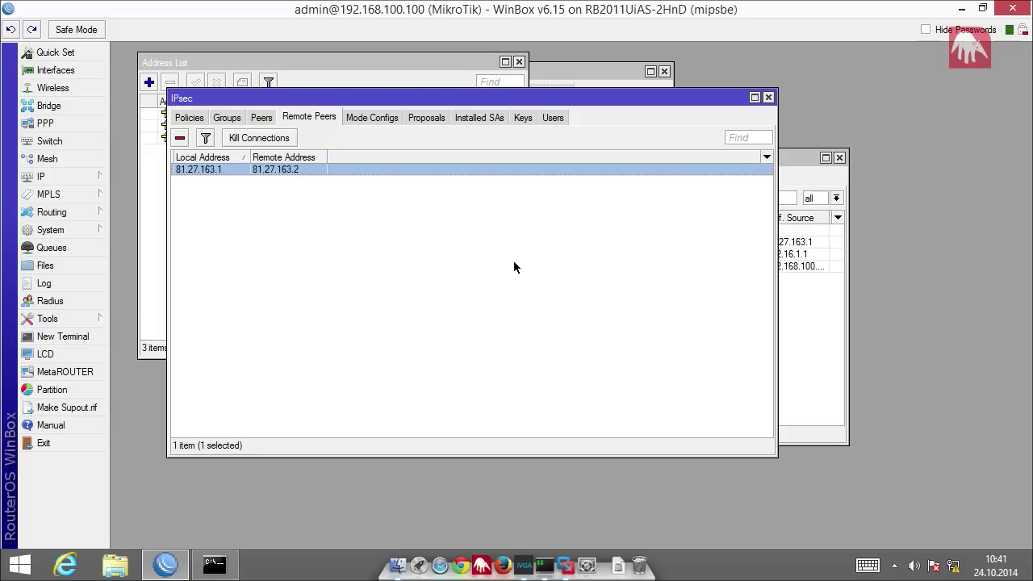
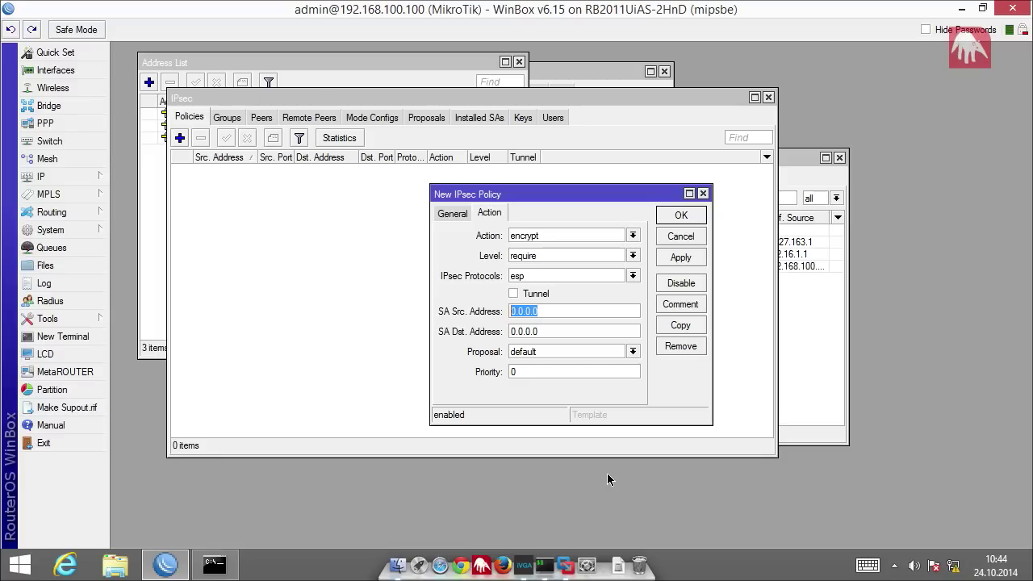
Set the new policy's SA source address to 81.27.163.1 and SA destination address to 81.27.163.2, enable tunnel mode, and save it.
{"action": "type", "text": "81.27.163.1"}
{"action": "key", "text": "Tab"}
{"action": "type", "text": "81.27.163.2"}
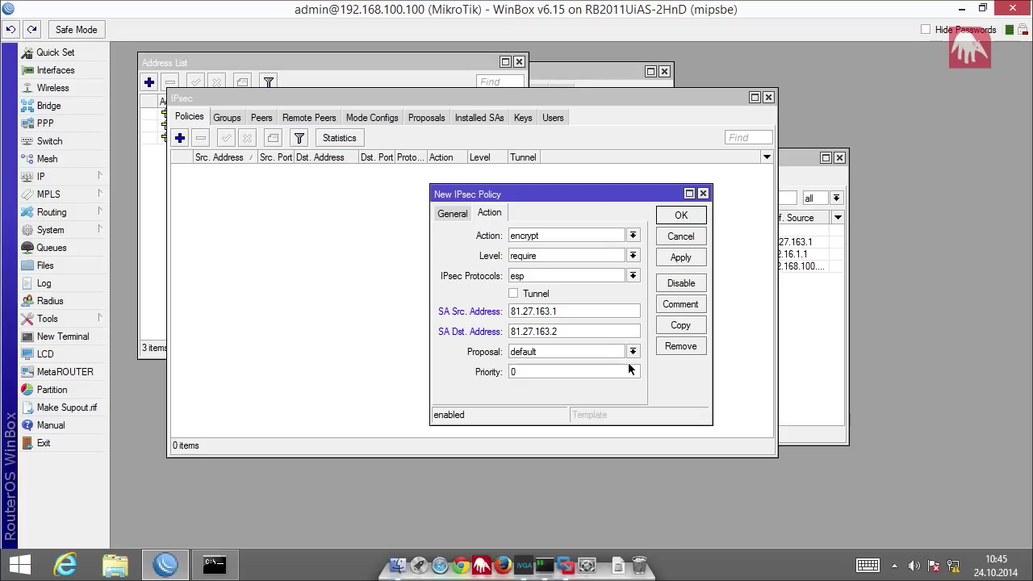
{"action": "left_click", "coordinate": [682, 216]}
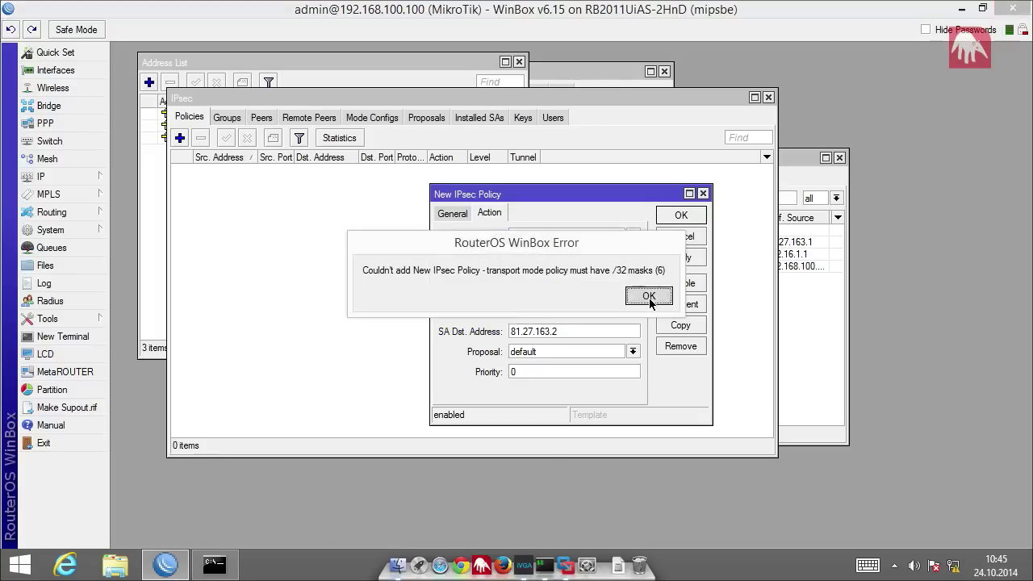
{"action": "left_click", "coordinate": [649, 296]}
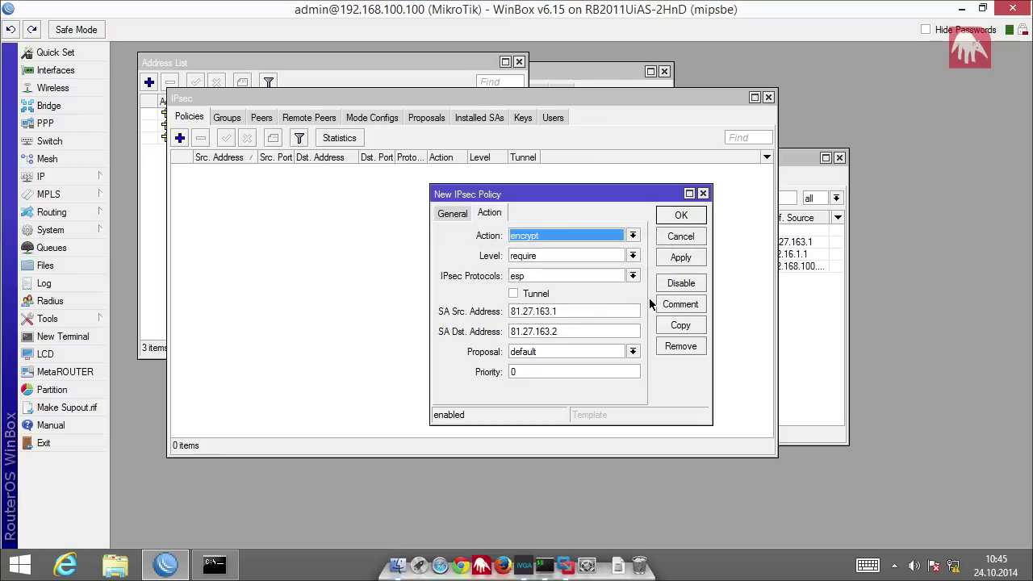
{"action": "left_click", "coordinate": [513, 295]}
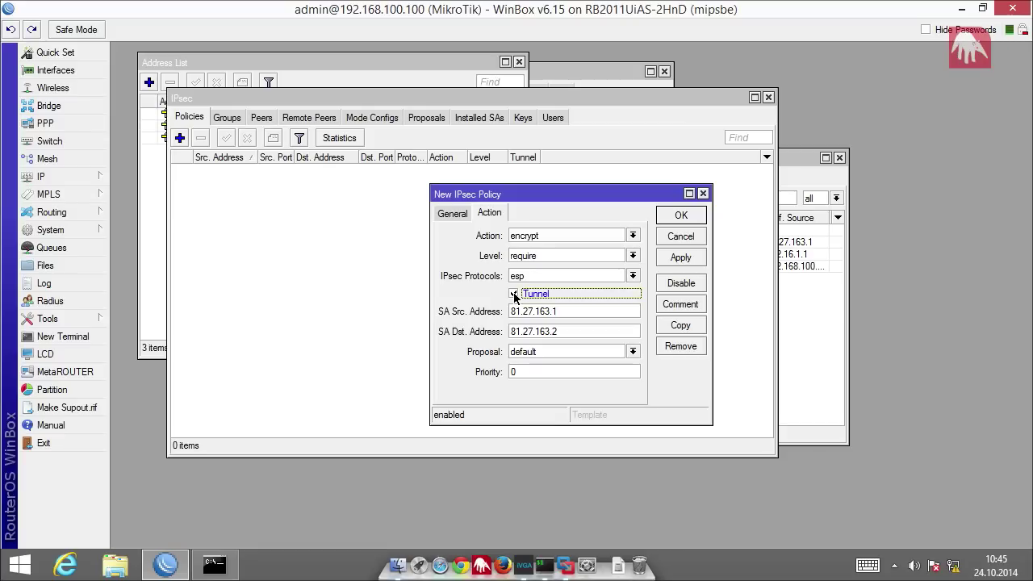
{"action": "left_click", "coordinate": [699, 213]}
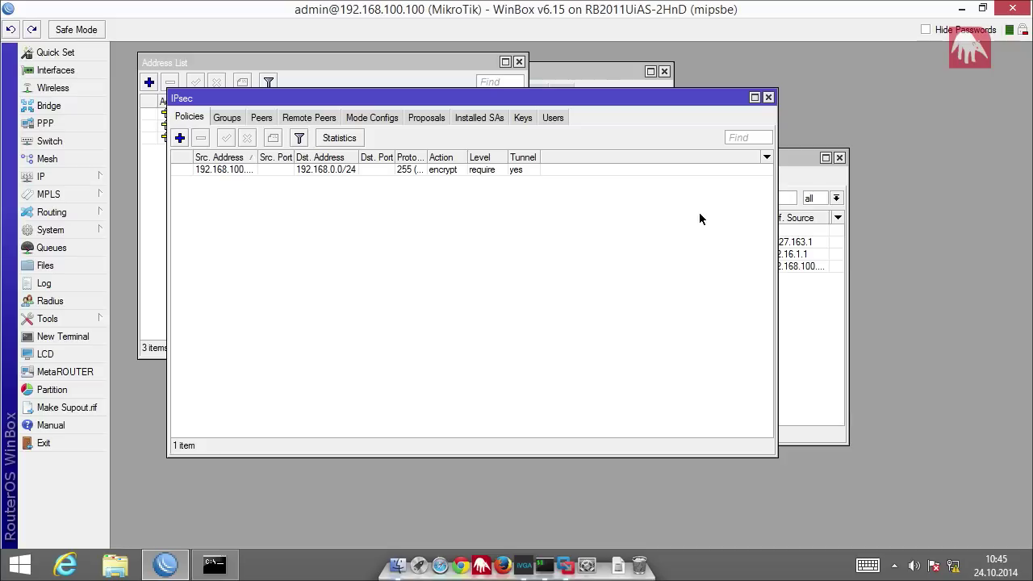
Change the default IPsec proposal's encryption from aes-128 cbc to aes-256 cbc and save it.
{"action": "left_click", "coordinate": [442, 120]}
{"action": "double_click", "coordinate": [397, 169]}
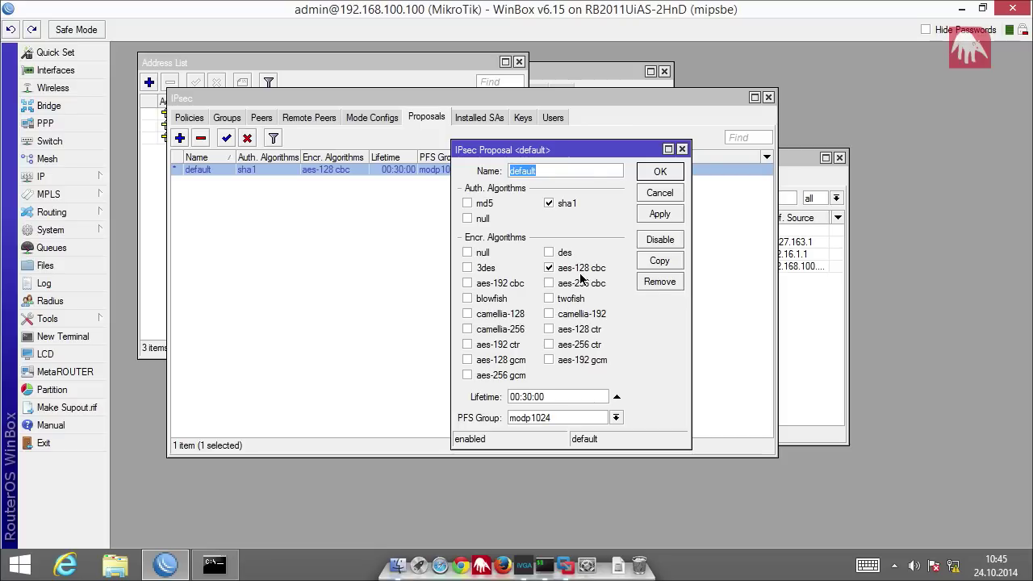
{"action": "left_click", "coordinate": [549, 269]}
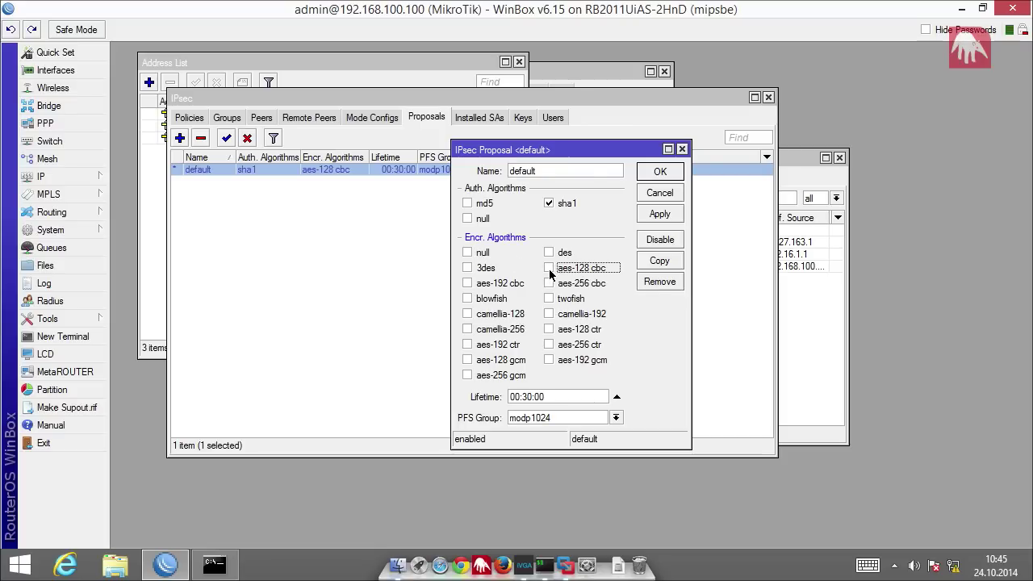
{"action": "left_click", "coordinate": [549, 284]}
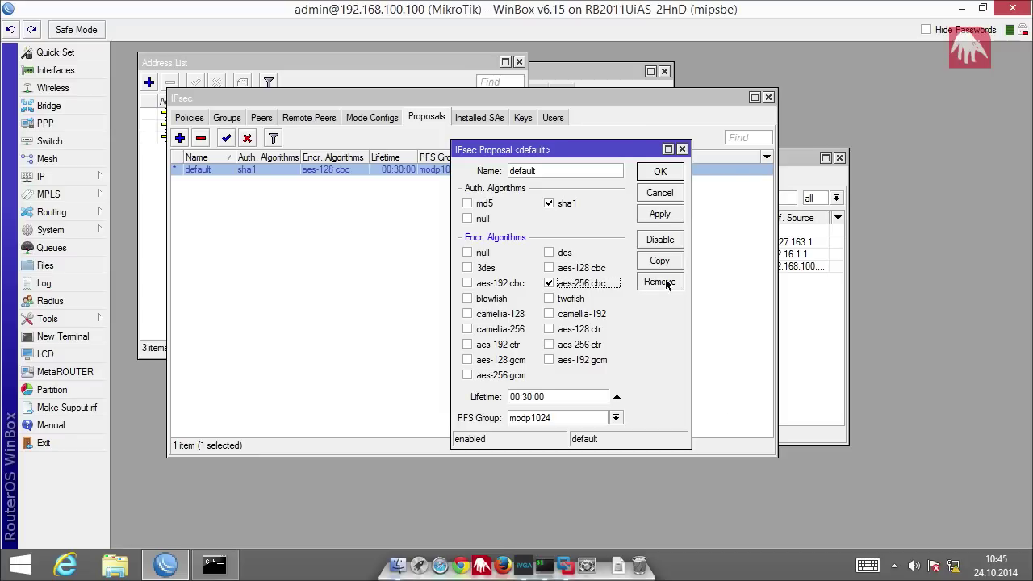
{"action": "left_click", "coordinate": [660, 172]}
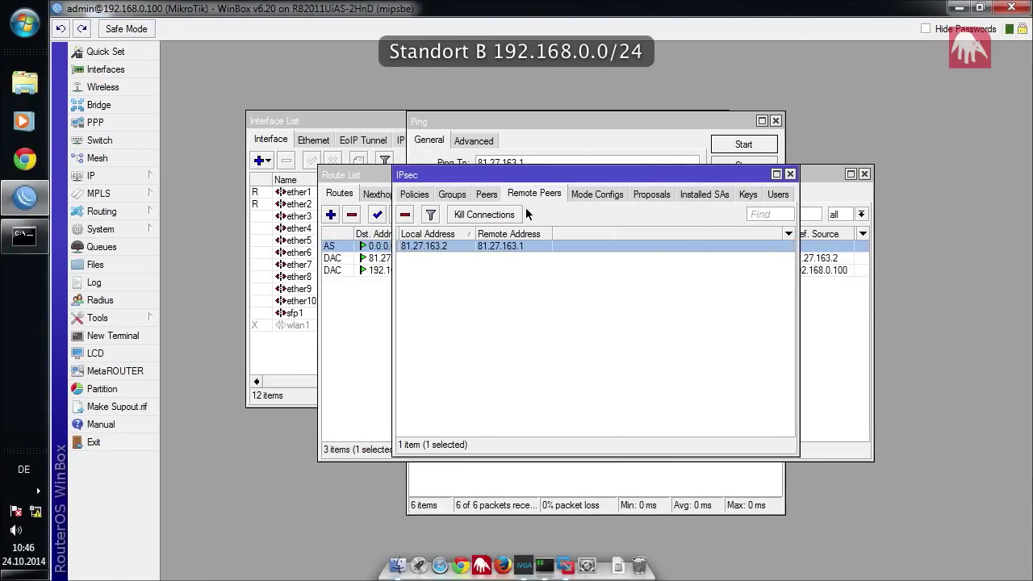
On the 192.168.0.100 router, start a new IPsec policy with source address 192.168.0.0/24 and destination address 192.168.100.0/24.
{"action": "left_click", "coordinate": [415, 194]}
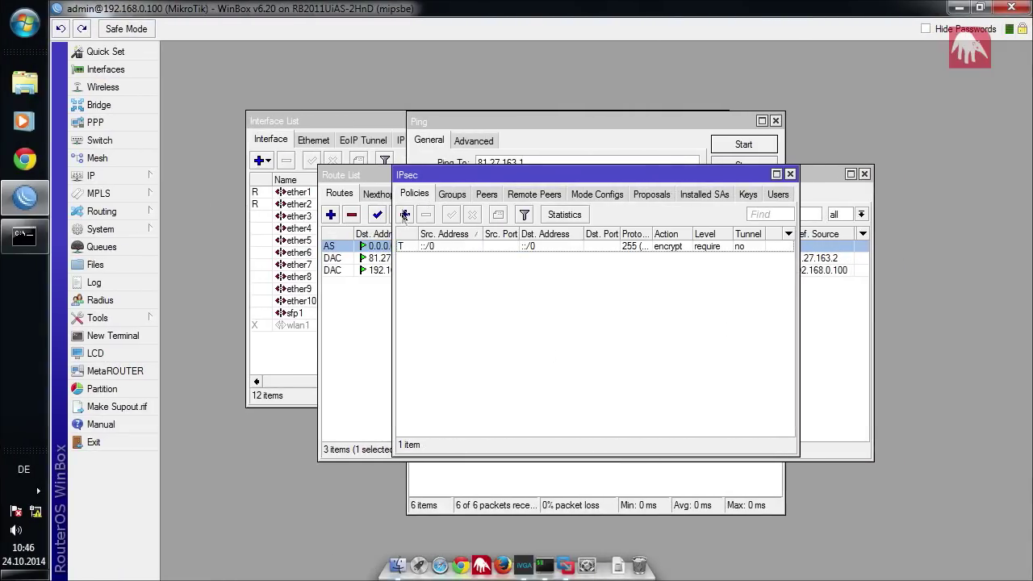
{"action": "left_click", "coordinate": [405, 214]}
{"action": "type", "text": "1"}
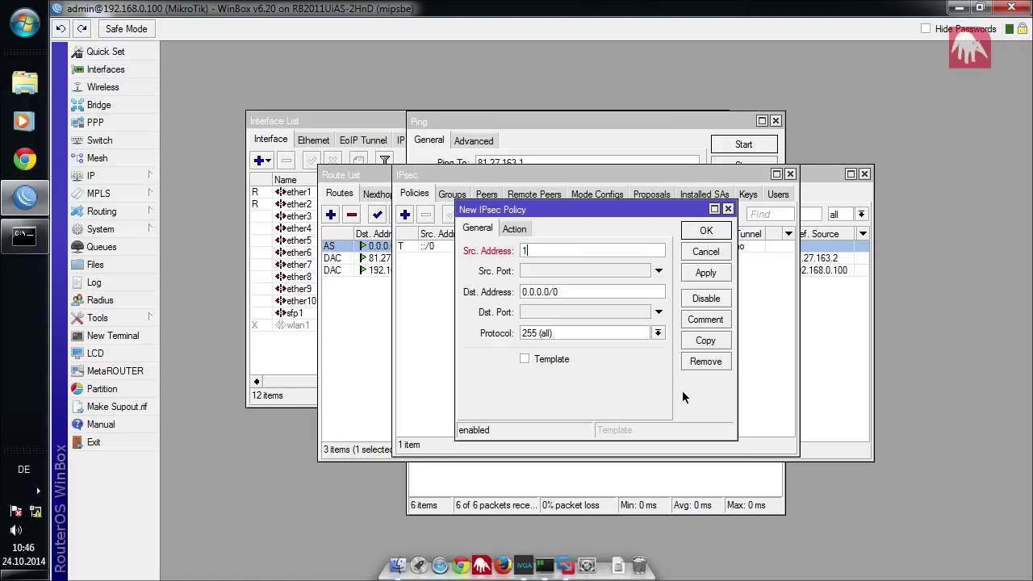
{"action": "type", "text": "92.168.0.0/24"}
{"action": "key", "text": "Tab"}
{"action": "key", "text": "Tab"}
{"action": "type", "text": "192.168.100.0/24"}
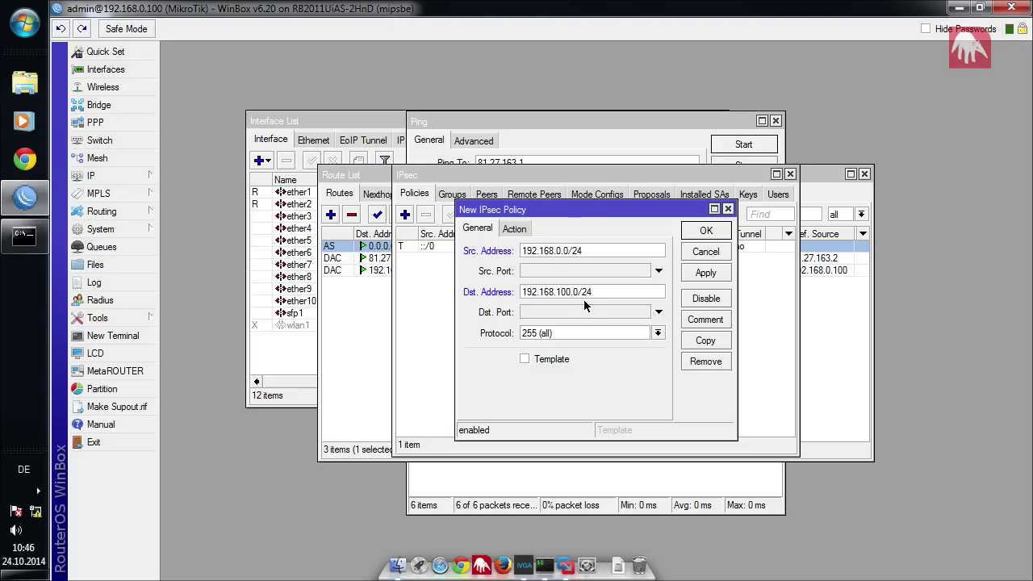
Enable tunnel mode for the policy, set SA source address 81.27.163.2 and SA destination address 81.27.163.1, and save it.
{"action": "left_click", "coordinate": [514, 228]}
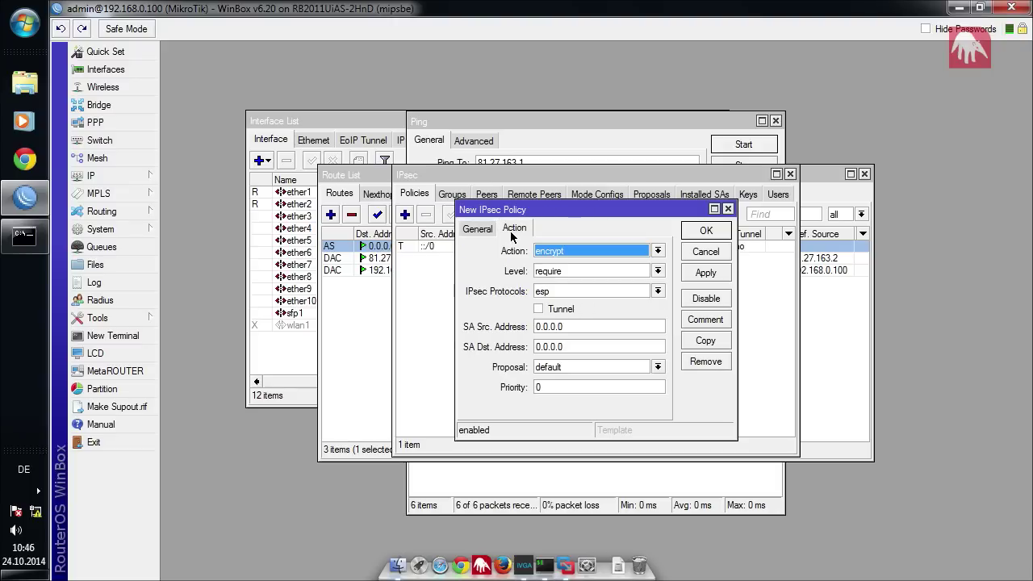
{"action": "left_click", "coordinate": [541, 309]}
{"action": "left_click", "coordinate": [584, 326]}
{"action": "left_click_drag", "start_coordinate": [585, 327], "coordinate": [484, 328]}
{"action": "type", "text": "81.27"}
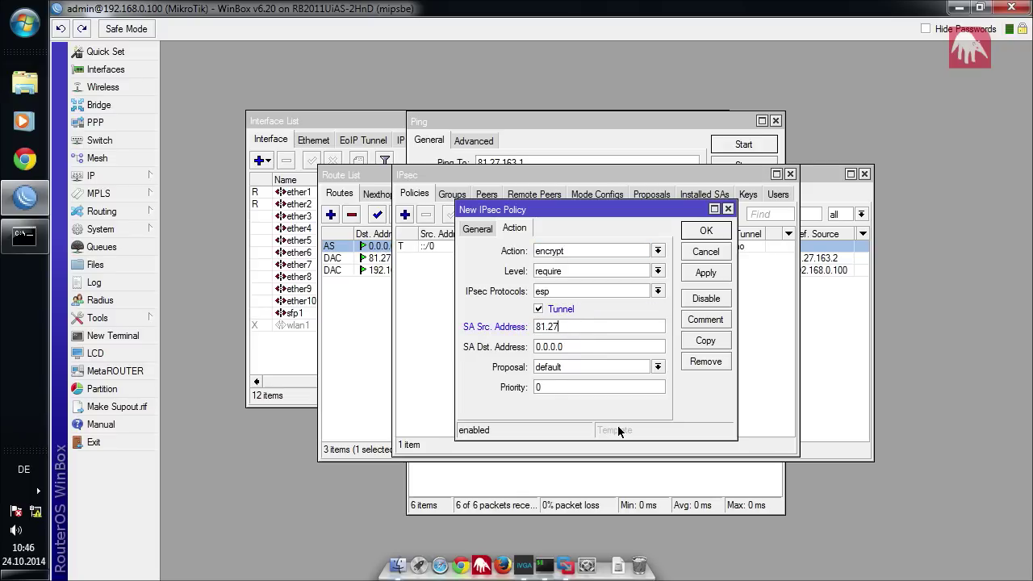
{"action": "type", "text": ".163.2"}
{"action": "key", "text": "Tab"}
{"action": "type", "text": "81.27.163.1"}
{"action": "left_click", "coordinate": [708, 233]}
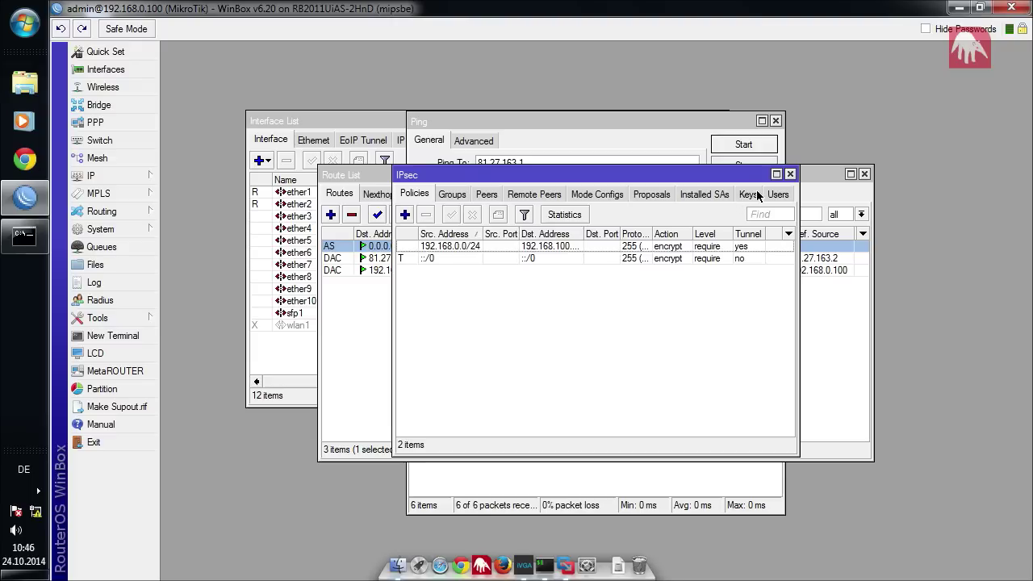
Set the default IPsec proposal's encryption to only aes-256 cbc on the 192.168.0.100 router and save it.
{"action": "left_click", "coordinate": [649, 194]}
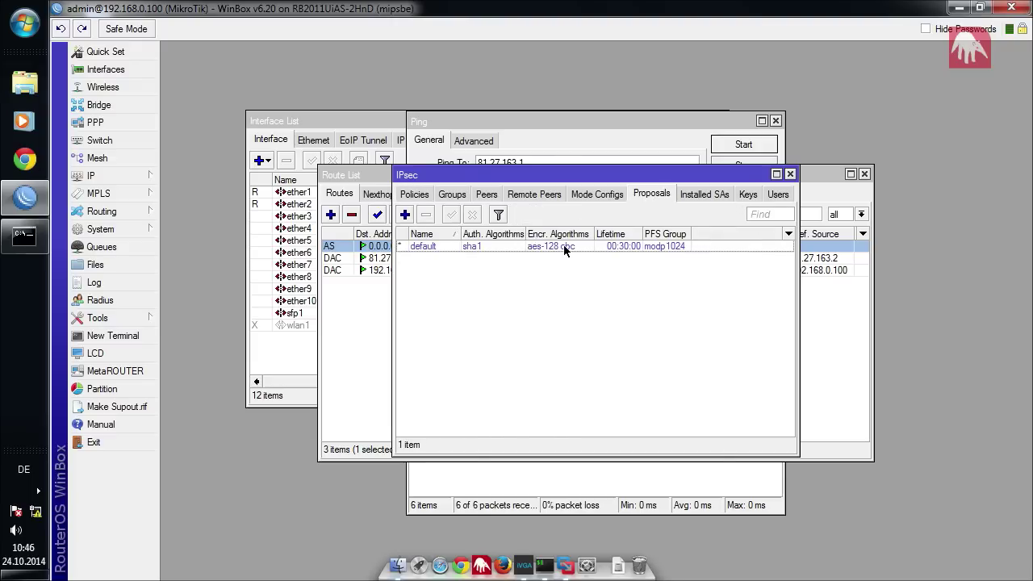
{"action": "double_click", "coordinate": [564, 250]}
{"action": "left_click", "coordinate": [607, 284]}
{"action": "left_click", "coordinate": [600, 303]}
{"action": "left_click", "coordinate": [685, 188]}
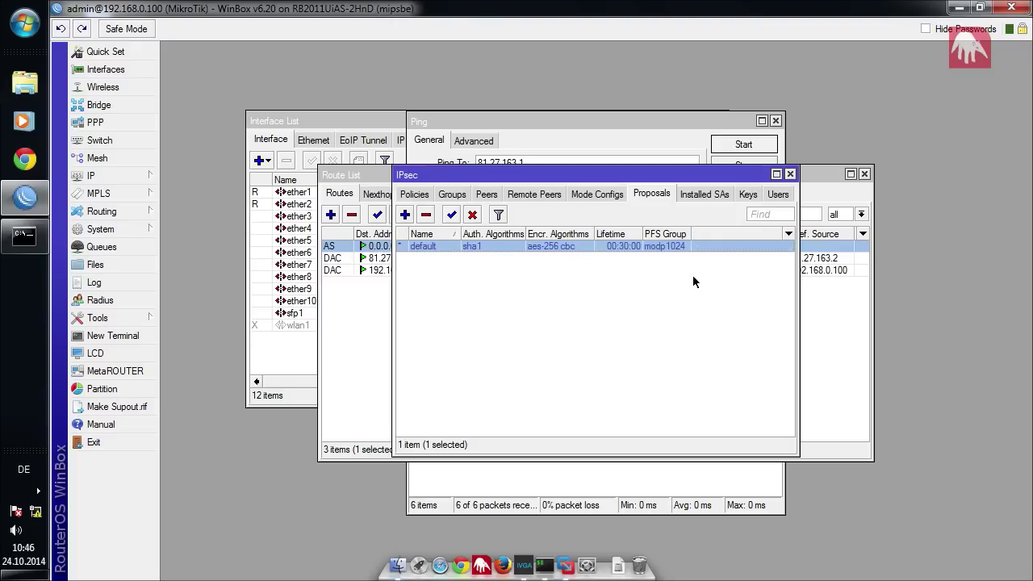
Show the router's installed IPsec SAs, and ping 192.168.100.10 from the Windows command prompt to test the tunnel.
{"action": "left_click", "coordinate": [717, 194]}
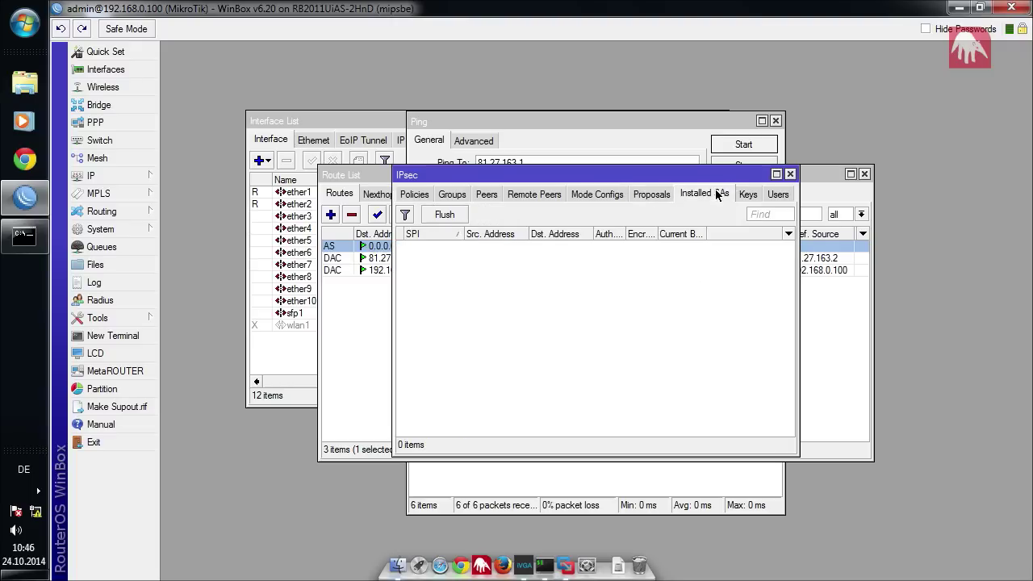
{"action": "left_click", "coordinate": [542, 565]}
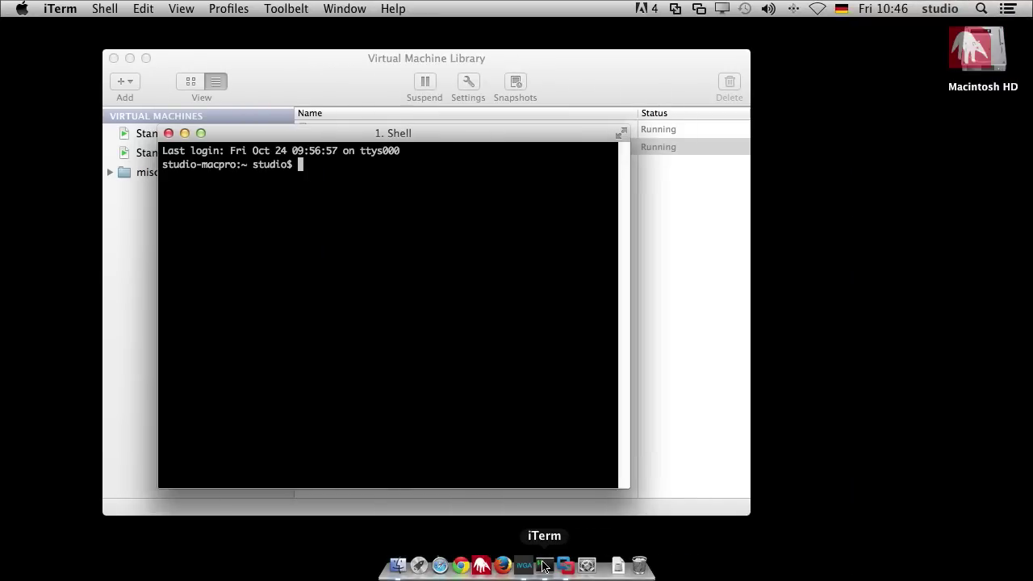
{"action": "key", "text": "ctrl+Right"}
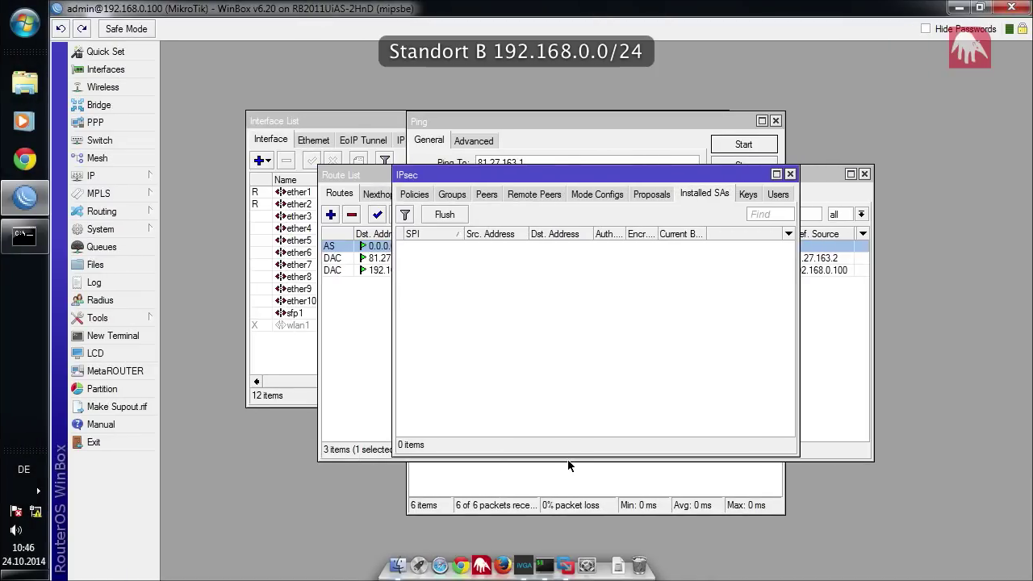
{"action": "left_click", "coordinate": [25, 236]}
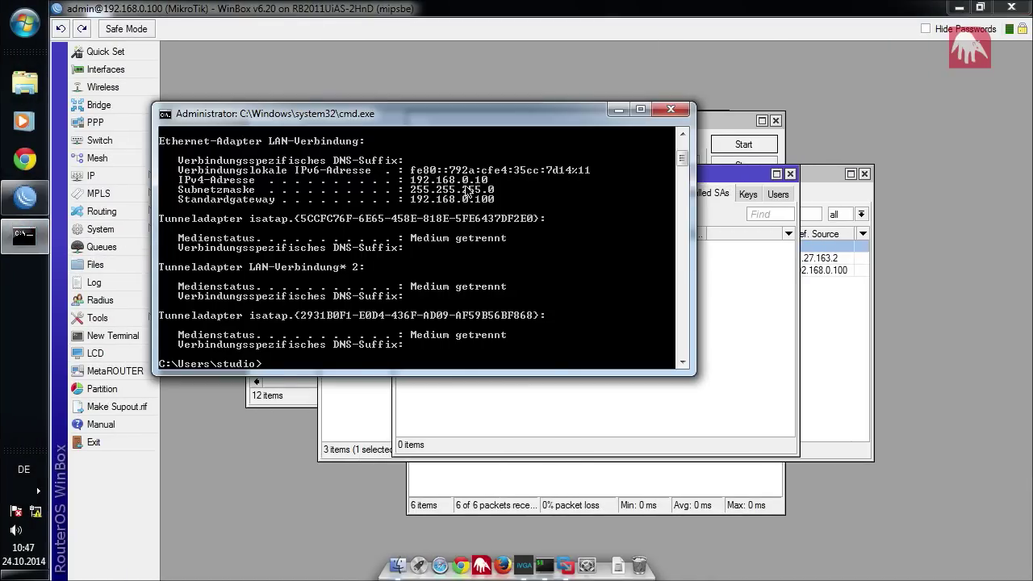
{"action": "type", "text": "ping 192.168.100.10"}
{"action": "key", "text": "Return"}
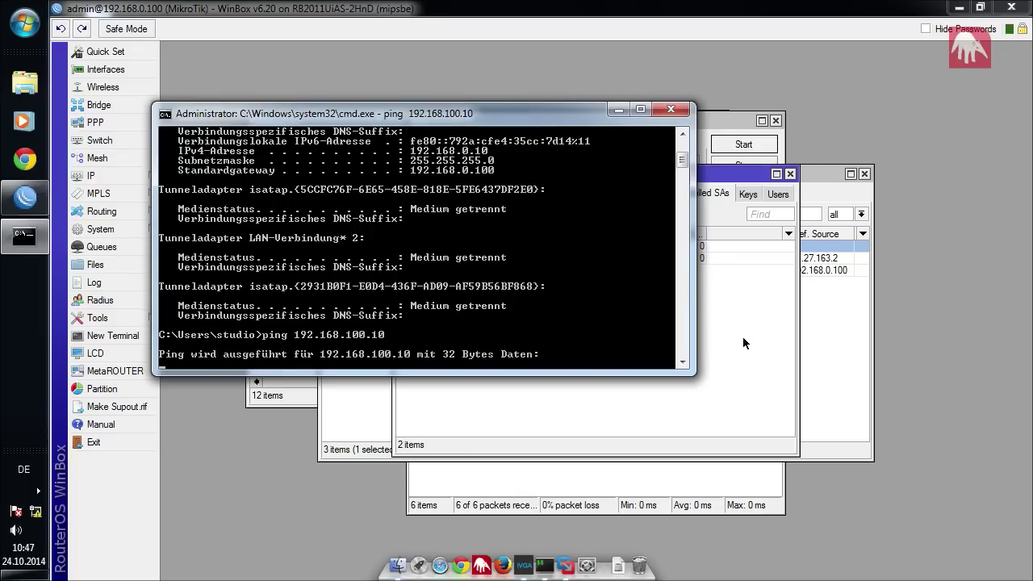
Examine the installed SAs in both directions, including the details of the one from 81.27.163.2 to 81.27.163.1.
{"action": "left_click", "coordinate": [744, 343]}
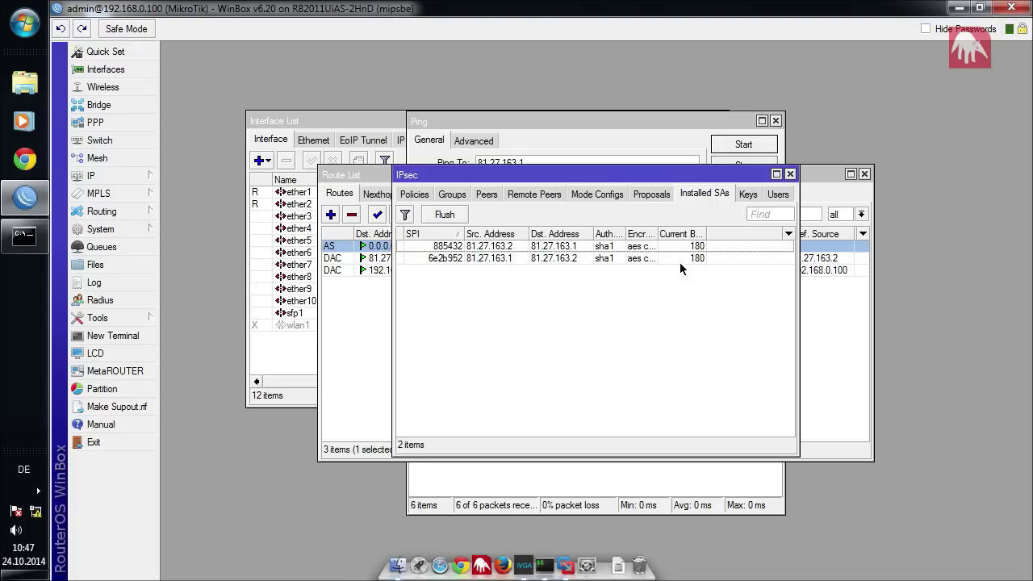
{"action": "left_click", "coordinate": [574, 247]}
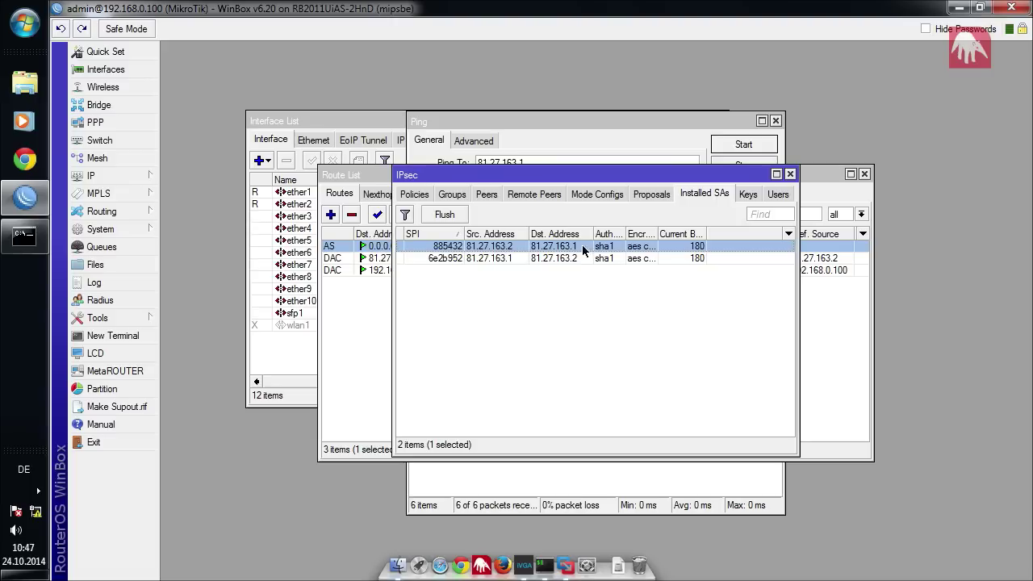
{"action": "double_click", "coordinate": [701, 247]}
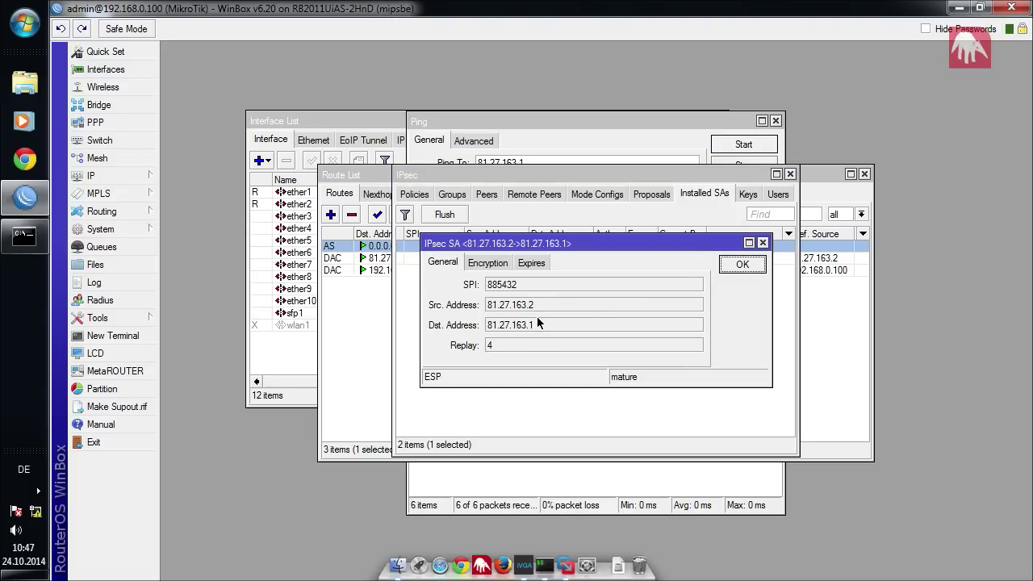
{"action": "left_click", "coordinate": [755, 266]}
{"action": "left_click", "coordinate": [689, 259]}
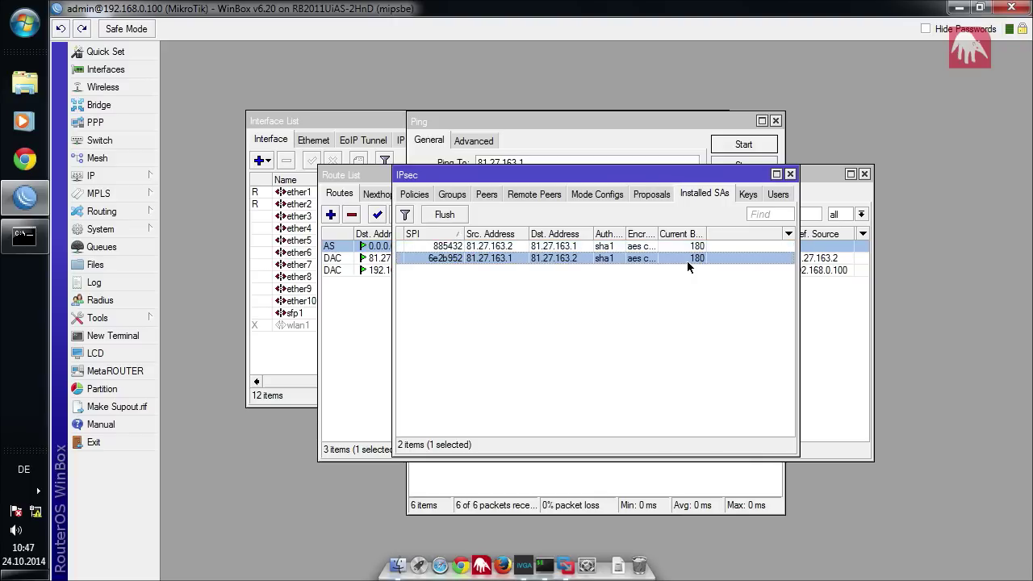
Repeat the ping to 192.168.100.10 and move the command prompt window aside to reveal the installed SAs' byte counters.
{"action": "left_click", "coordinate": [24, 235]}
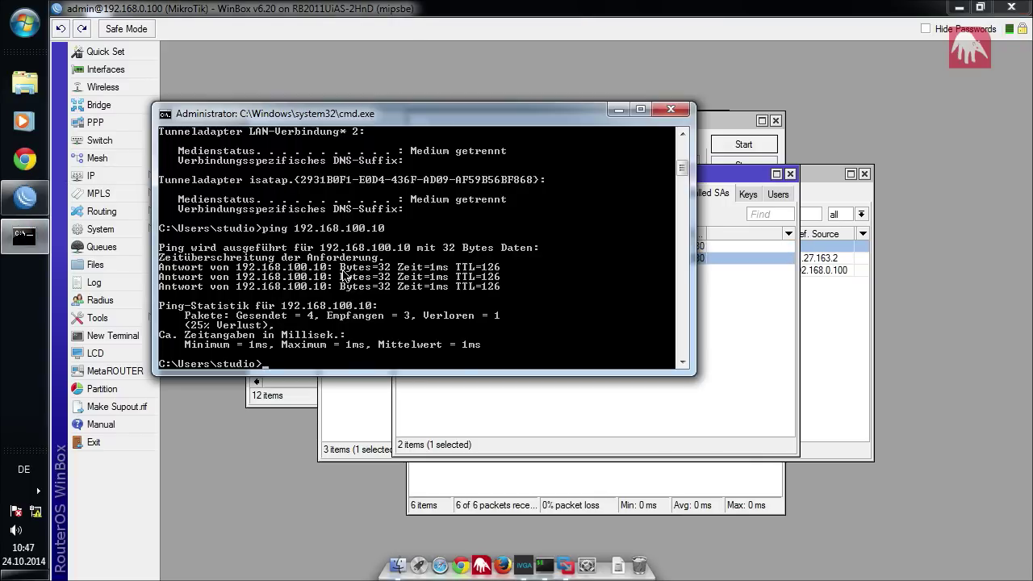
{"action": "key", "text": "Up"}
{"action": "key", "text": "Return"}
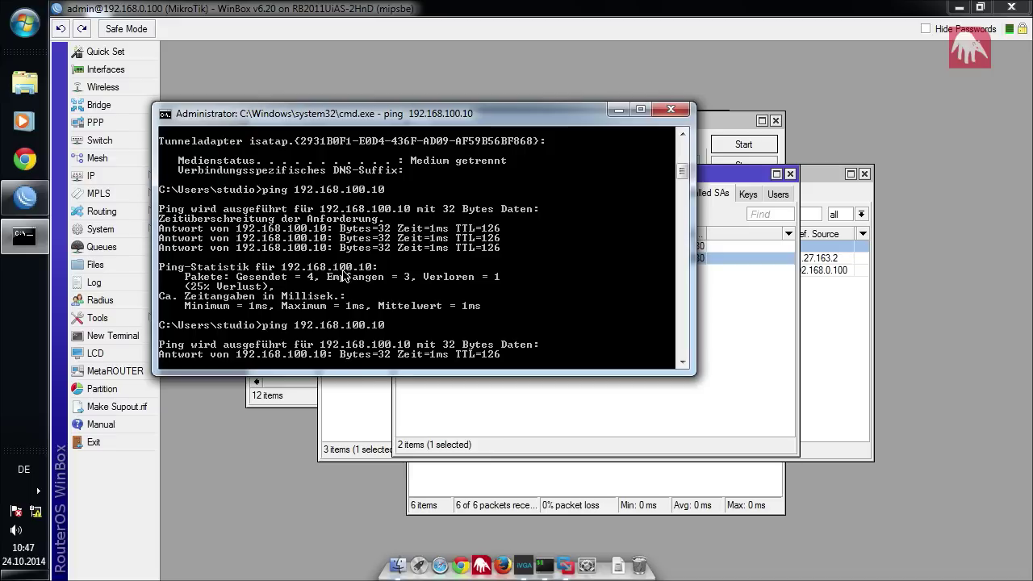
{"action": "left_click_drag", "start_coordinate": [536, 121], "coordinate": [435, 166]}
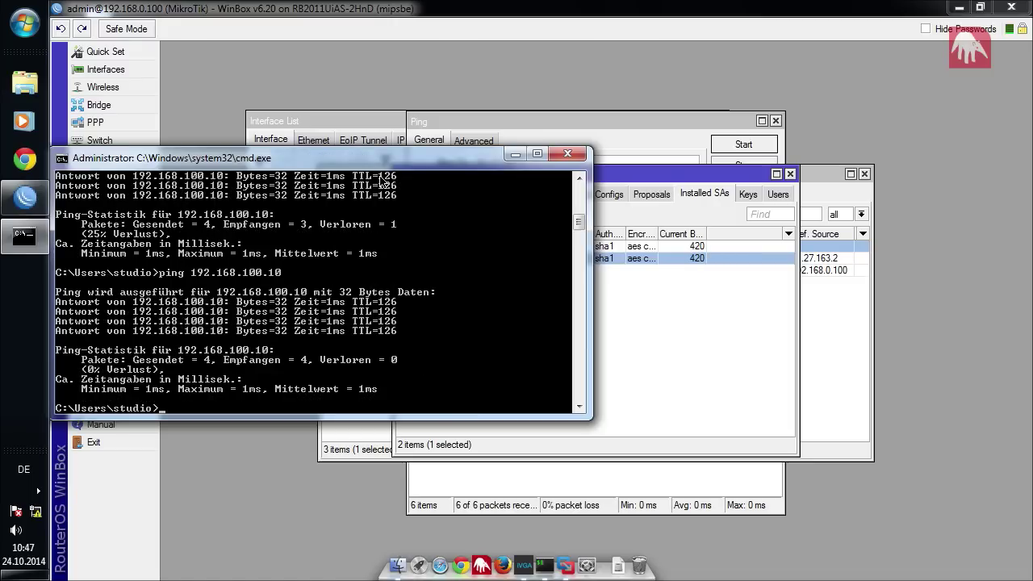
{"action": "left_click_drag", "start_coordinate": [389, 162], "coordinate": [424, 152]}
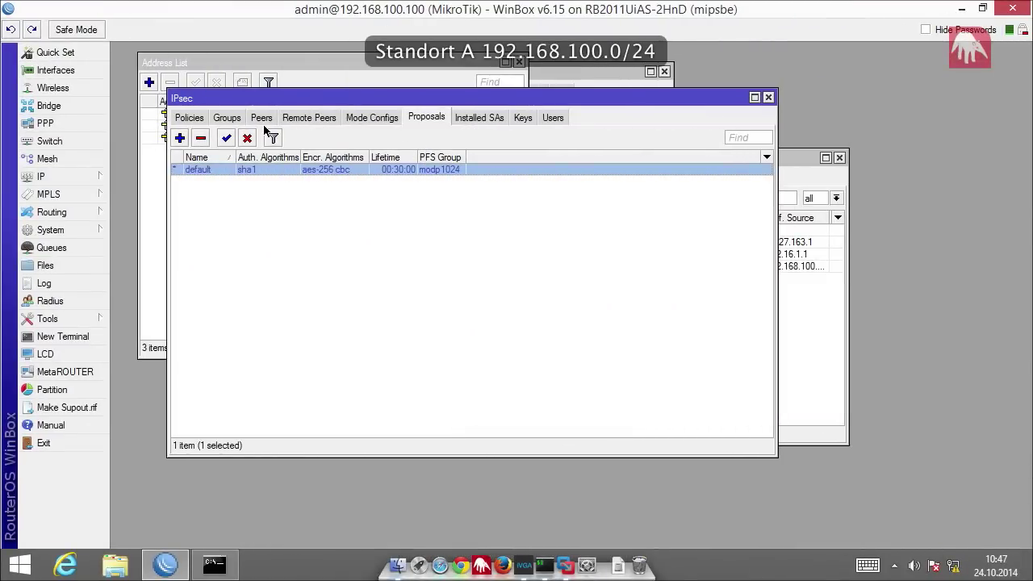
On the 192.168.100.100 router, check the installed IPsec SAs and their current byte counters.
{"action": "left_click", "coordinate": [498, 121]}
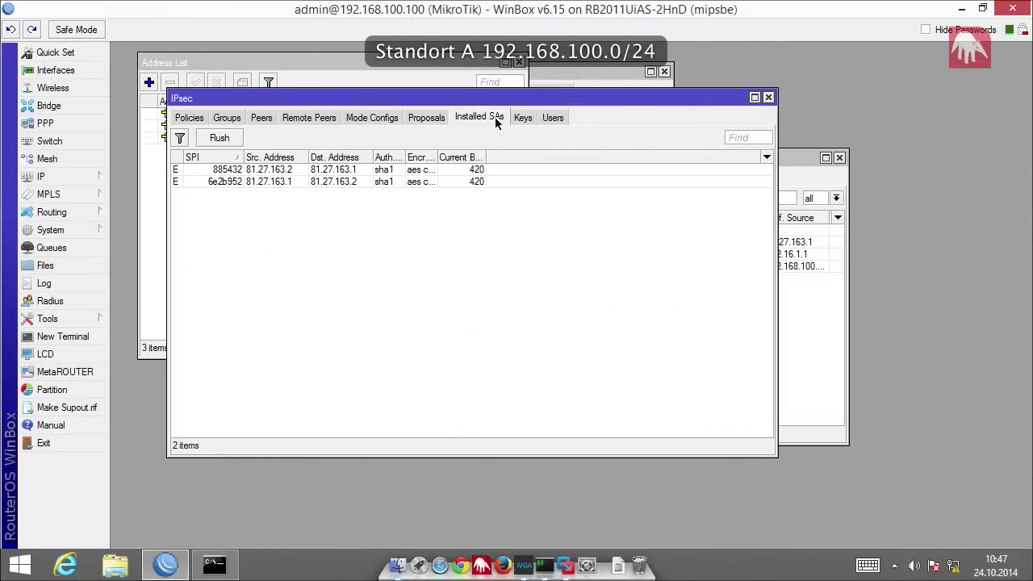
{"action": "left_click", "coordinate": [474, 180]}
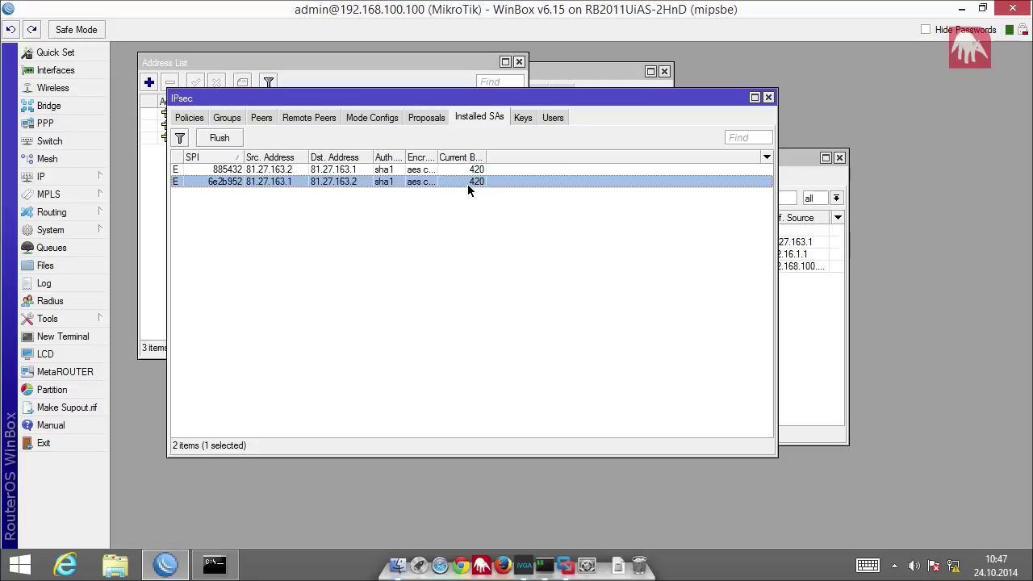